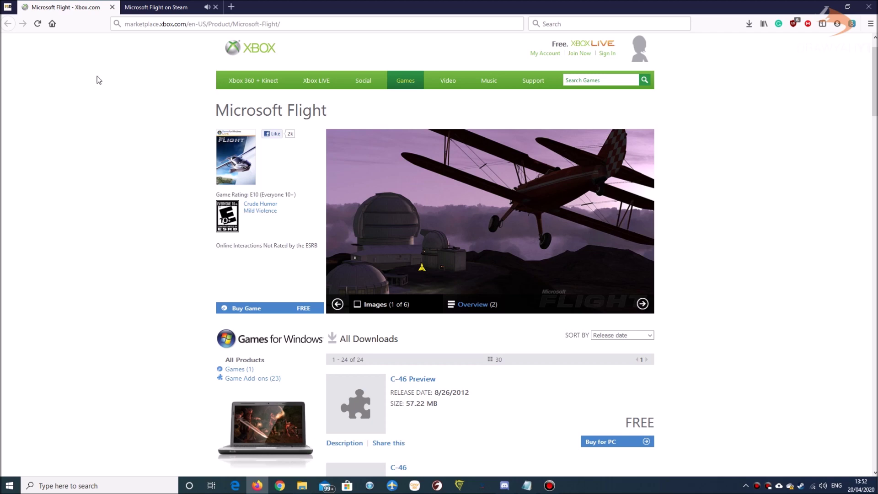
- Look over the Steam store page for Microsoft Flight and examine the three download links in the Microsoft Flight.txt notes
{"action": "left_click", "coordinate": [154, 7]}
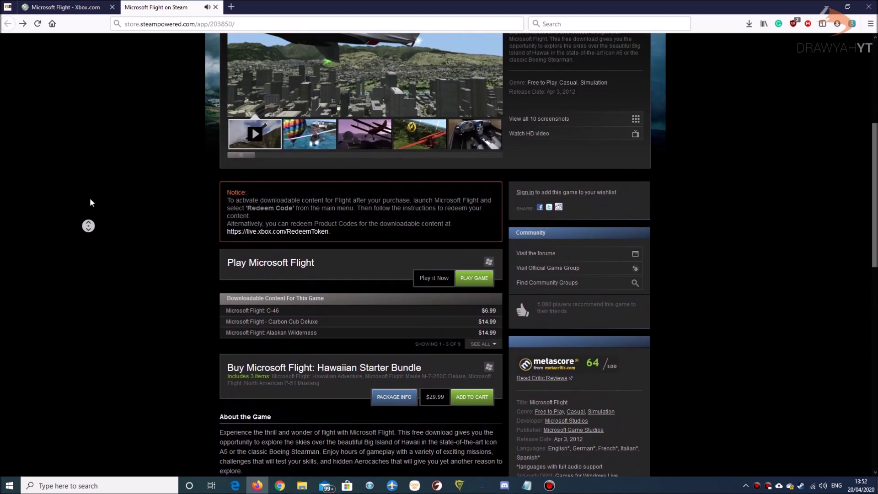
{"action": "key", "text": "ctrl+Tab"}
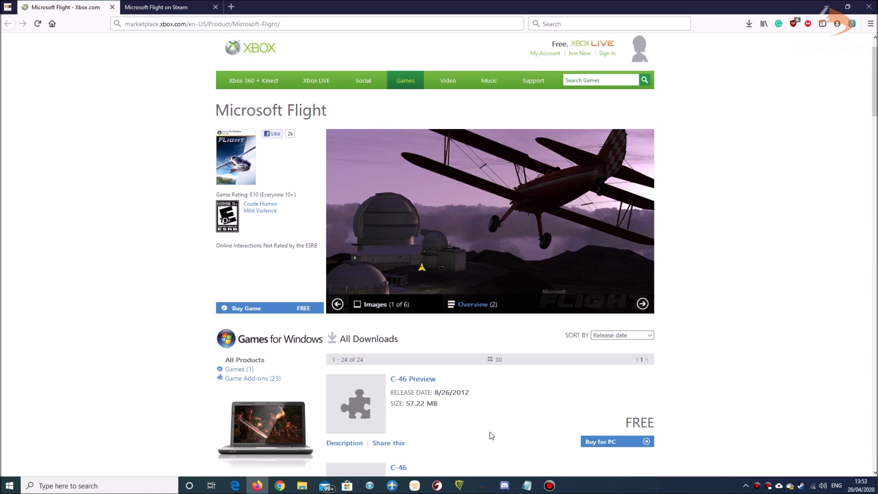
{"action": "left_click", "coordinate": [527, 486]}
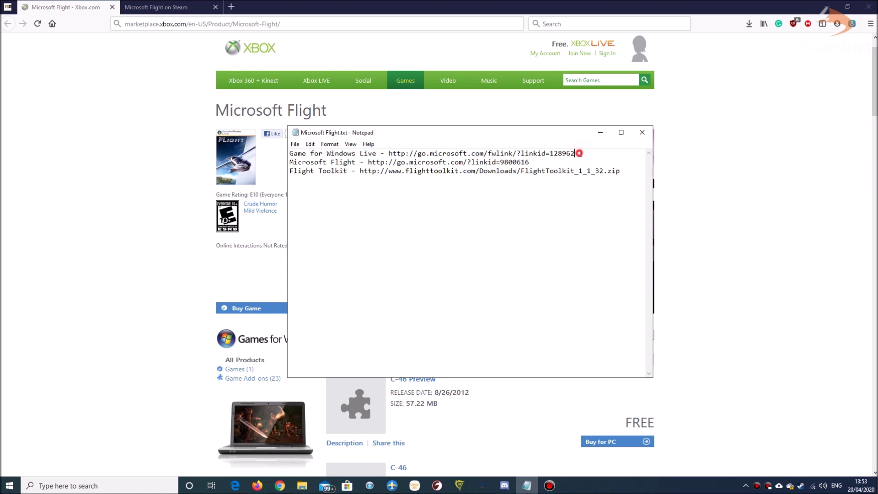
{"action": "left_click_drag", "start_coordinate": [577, 153], "coordinate": [289, 137]}
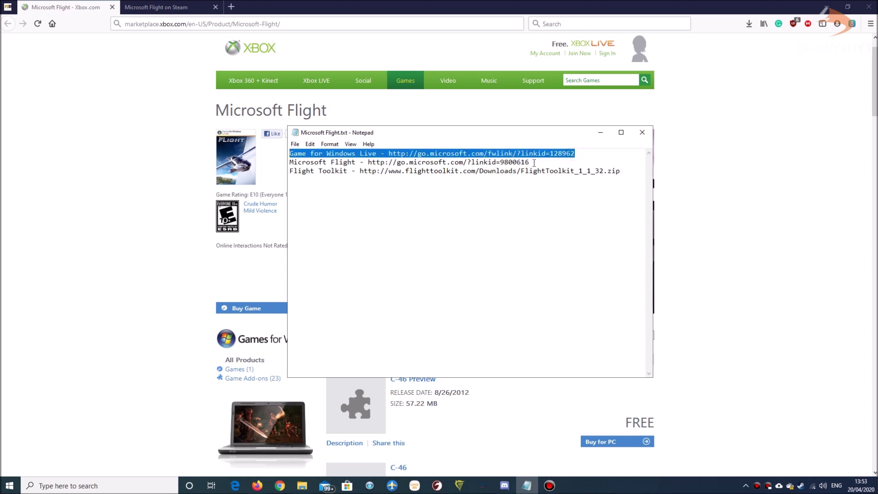
{"action": "left_click_drag", "start_coordinate": [534, 163], "coordinate": [283, 164]}
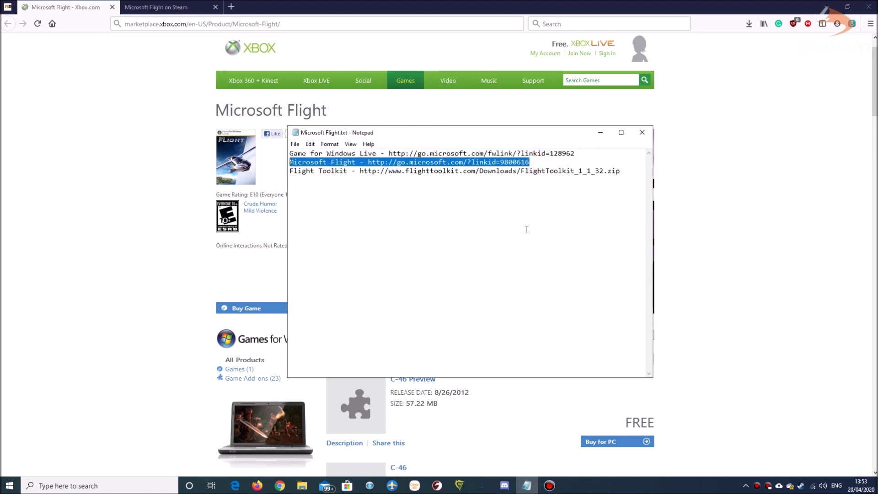
{"action": "left_click_drag", "start_coordinate": [635, 176], "coordinate": [289, 197]}
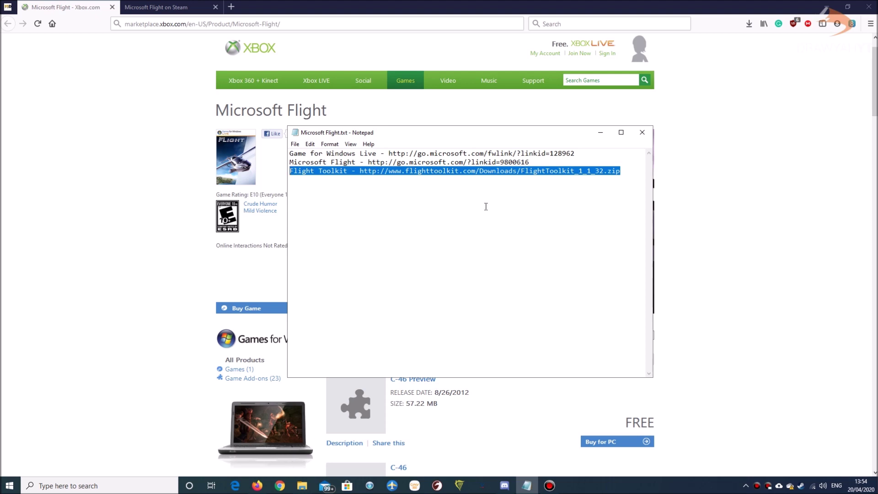
{"action": "left_click", "coordinate": [630, 212]}
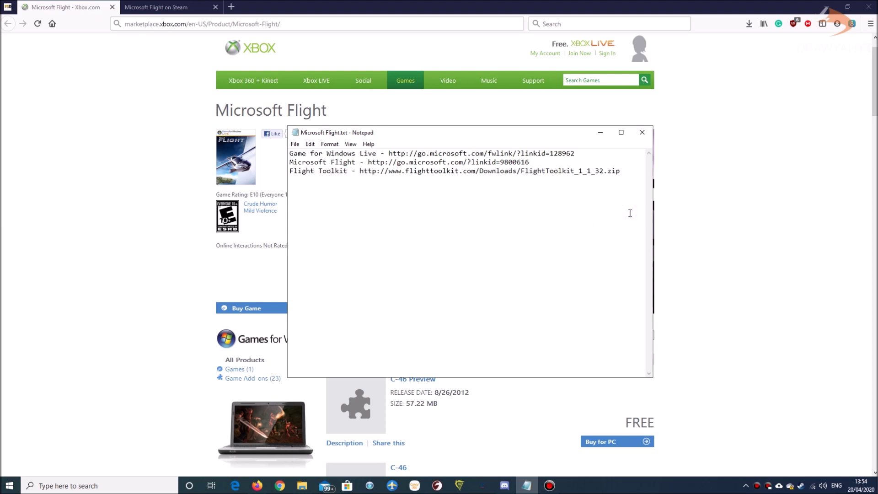
- Copy the Games for Windows Live link from the notes, load it in a new browser tab and save gfwlivesetup.exe
{"action": "left_click_drag", "start_coordinate": [575, 153], "coordinate": [390, 153]}
{"action": "key", "text": "ctrl+c"}
{"action": "left_click", "coordinate": [257, 13]}
{"action": "key", "text": "ctrl+v"}
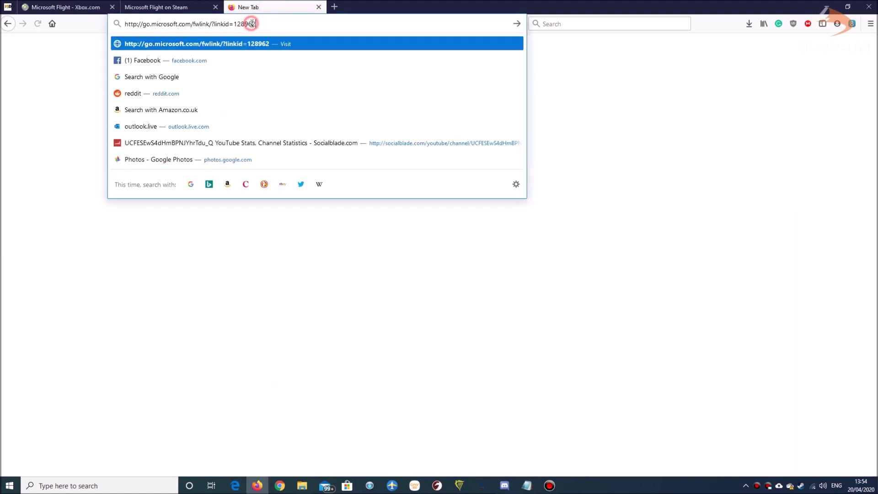
{"action": "key", "text": "Return"}
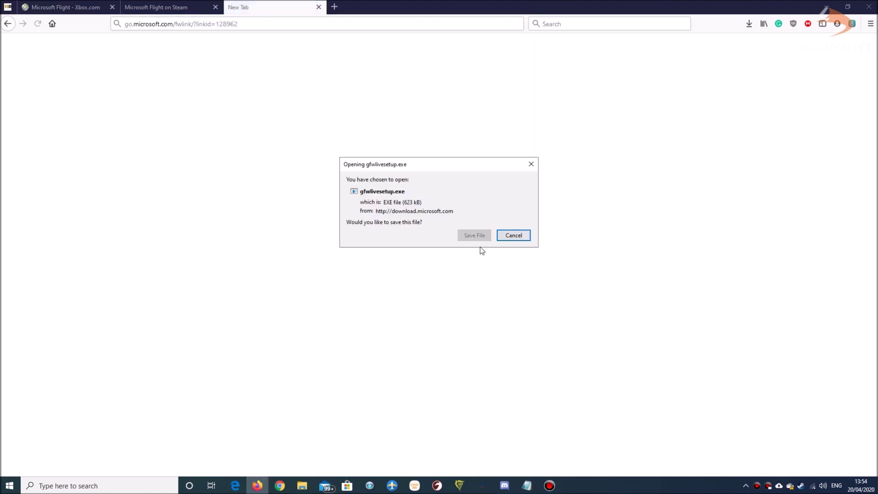
{"action": "left_click", "coordinate": [474, 237]}
{"action": "key", "text": "alt+Tab"}
{"action": "left_click_drag", "start_coordinate": [544, 162], "coordinate": [368, 162]}
{"action": "key", "text": "ctrl+c"}
{"action": "left_click", "coordinate": [222, 24]}
{"action": "key", "text": "ctrl+v"}
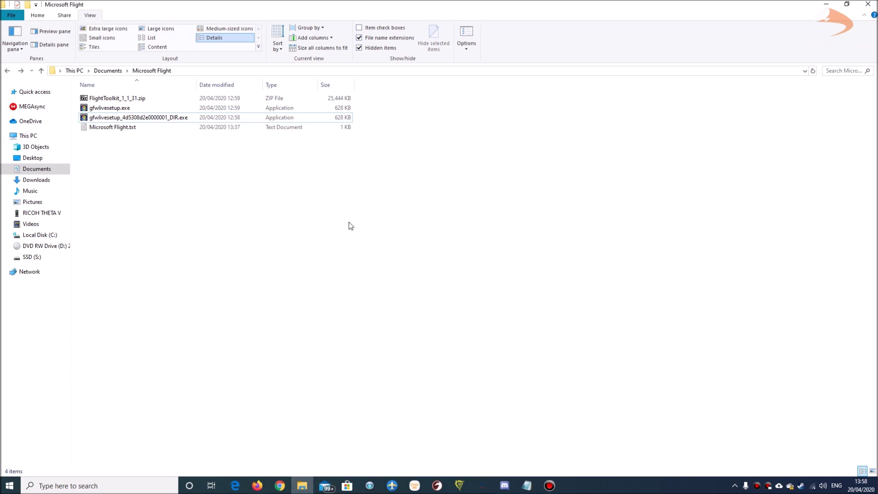
- Run gfwlivesetup.exe from the Microsoft Flight folder, let Games for Windows LIVE install, and close the installer without launching the client
{"action": "double_click", "coordinate": [120, 108]}
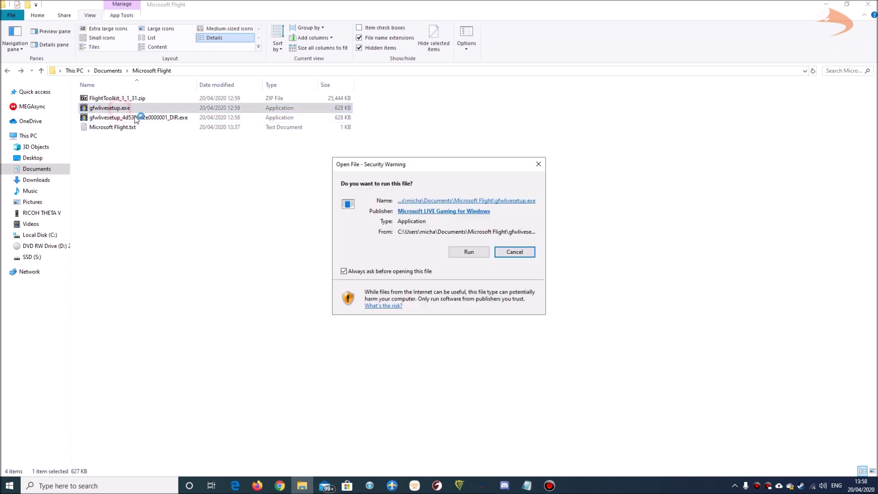
{"action": "left_click", "coordinate": [465, 252]}
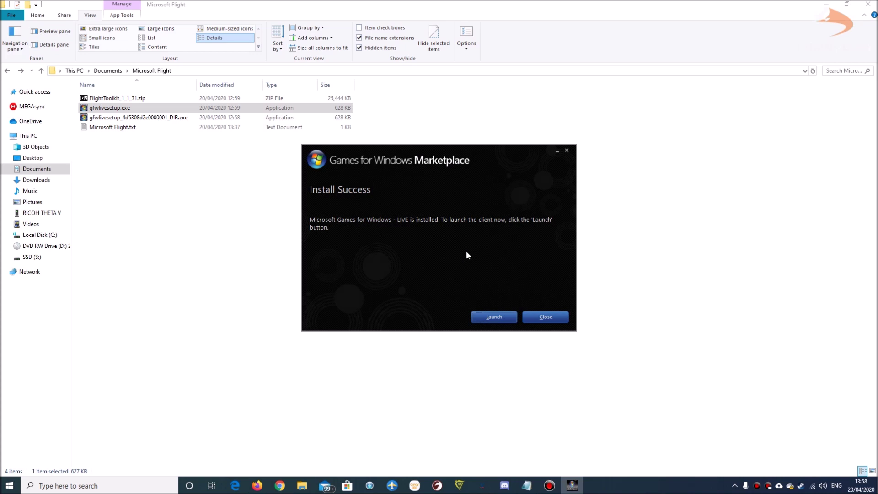
{"action": "left_click", "coordinate": [549, 321]}
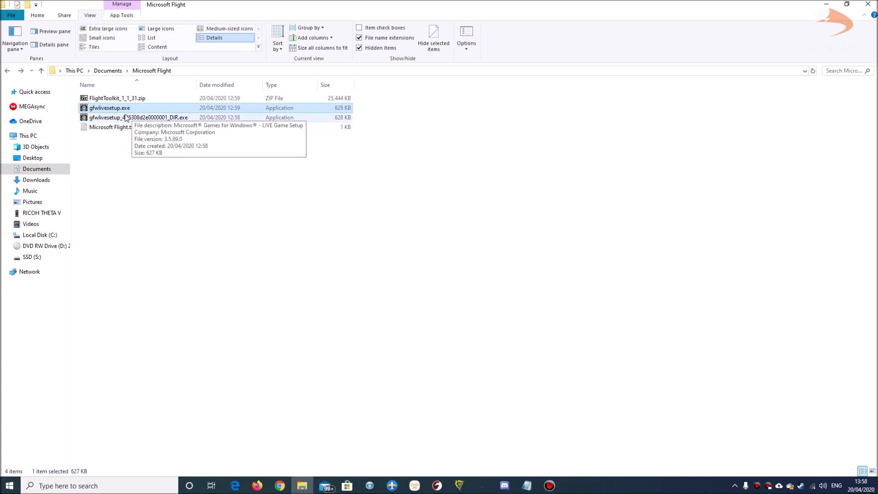
- Run gfwlivesetup_4d5308d2e0000001_DIR.exe and accept the Microsoft Flight license agreement
{"action": "left_click", "coordinate": [161, 118]}
{"action": "double_click", "coordinate": [161, 119]}
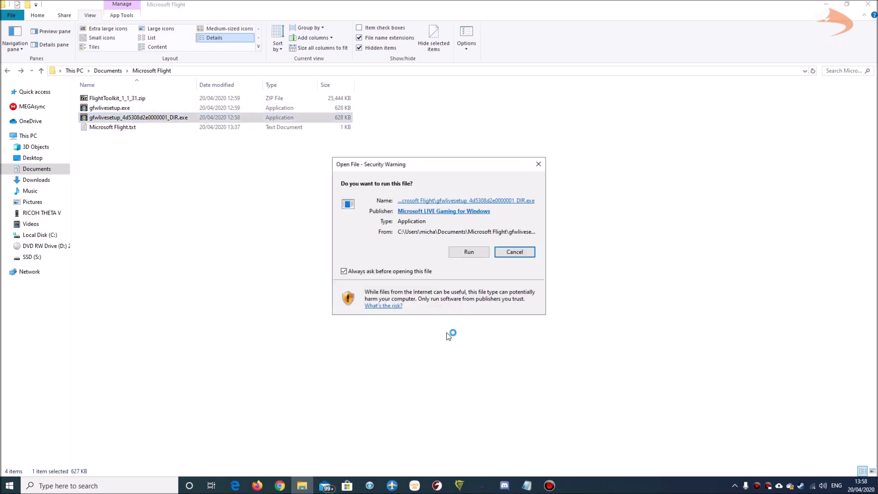
{"action": "left_click", "coordinate": [484, 252]}
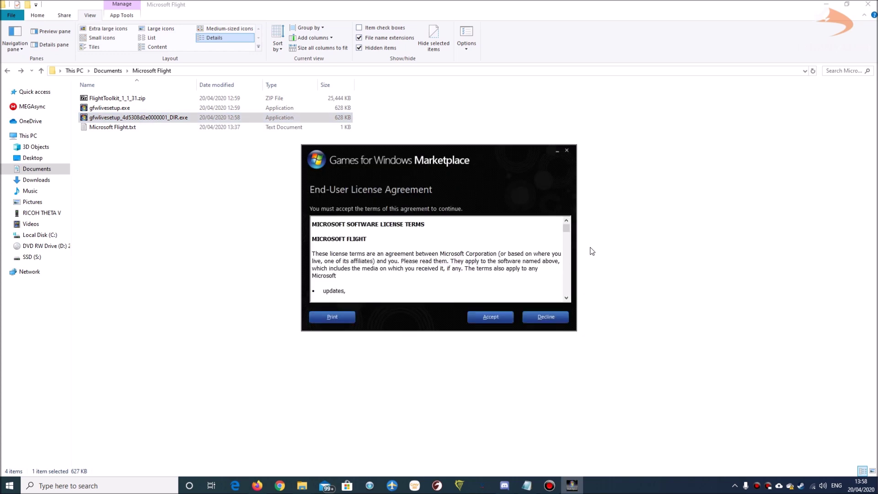
{"action": "left_click_drag", "start_coordinate": [566, 231], "coordinate": [573, 242]}
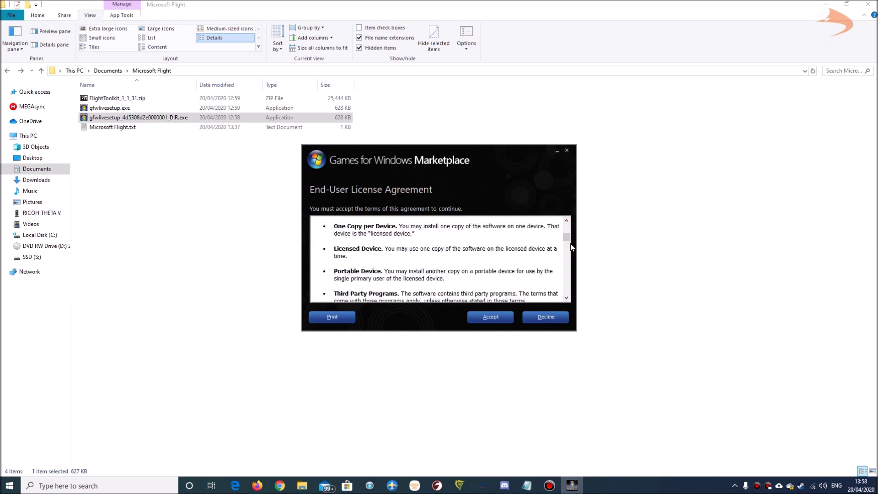
{"action": "left_click", "coordinate": [485, 318]}
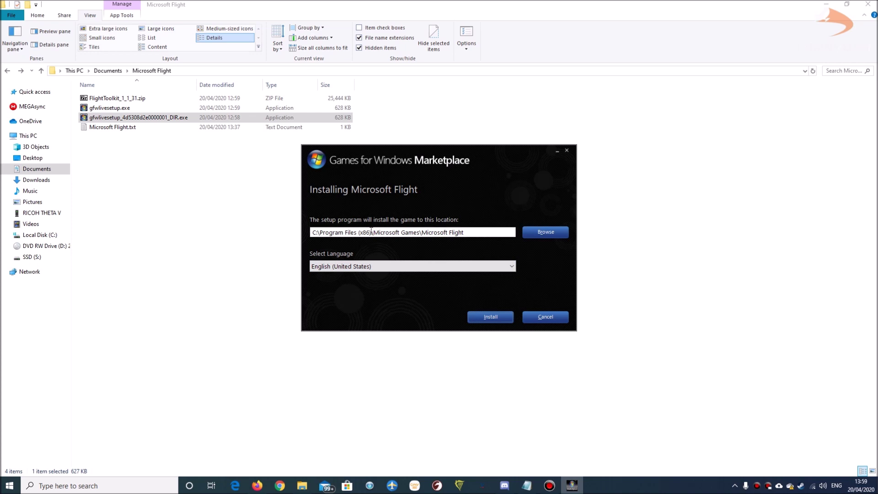
- Set the install location to C:\Games\Microsoft Games\Microsoft Flight, choose English (United States) and start the installation
{"action": "left_click_drag", "start_coordinate": [372, 232], "coordinate": [319, 233]}
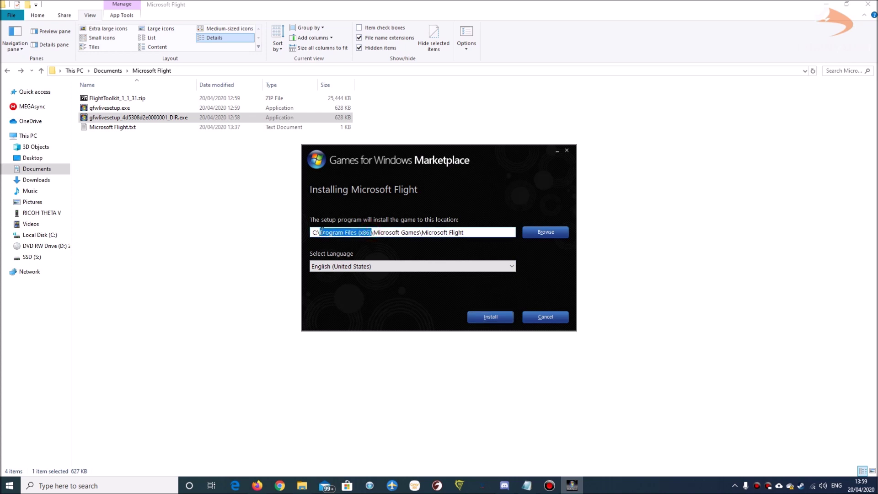
{"action": "type", "text": "Games"}
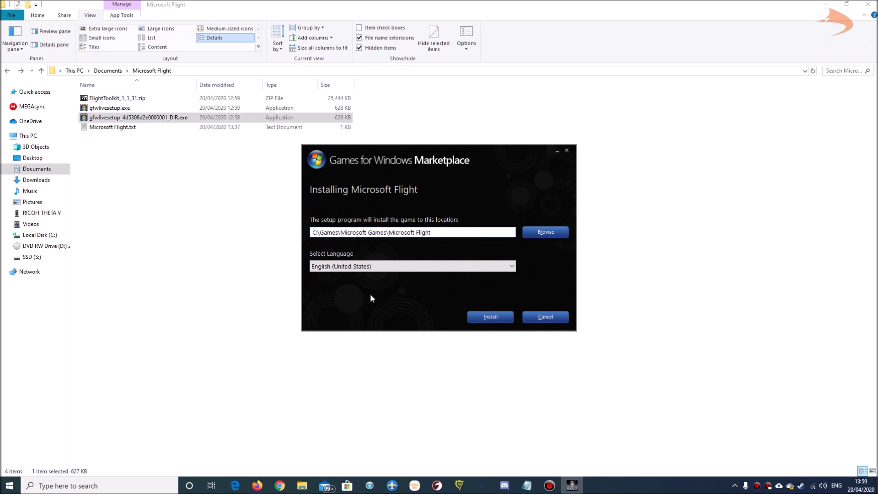
{"action": "left_click", "coordinate": [422, 268]}
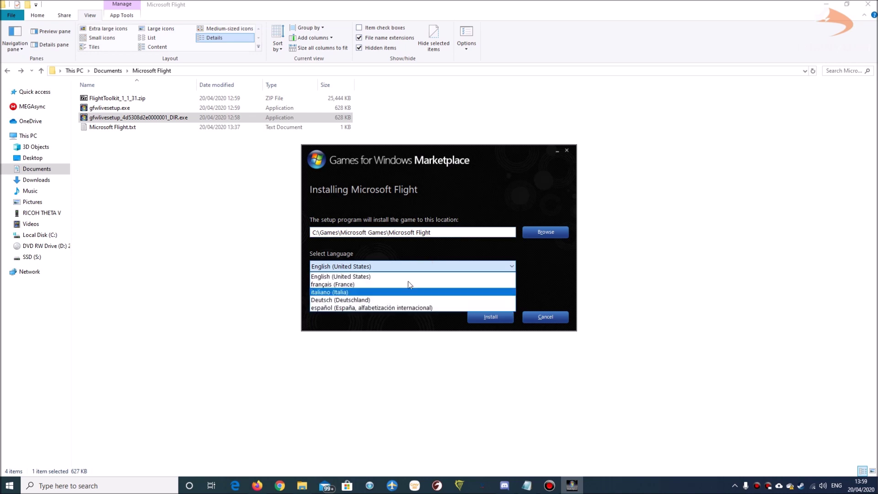
{"action": "left_click", "coordinate": [407, 276]}
{"action": "left_click", "coordinate": [512, 320]}
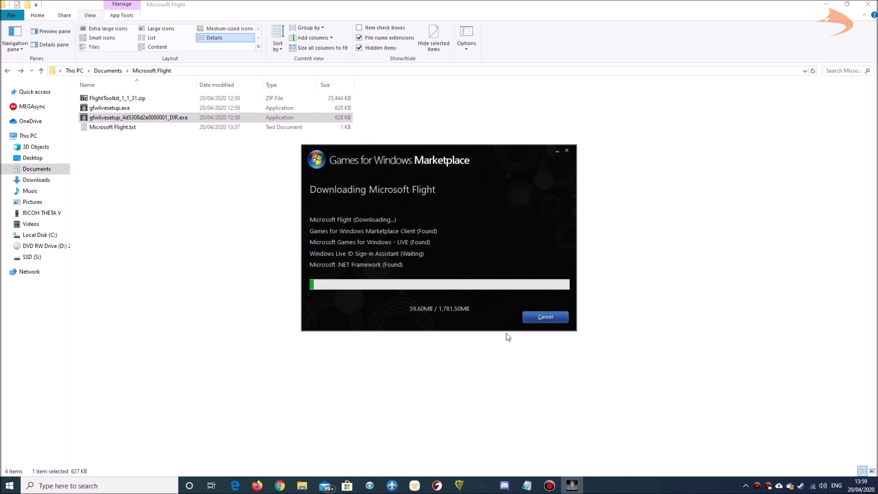
- Check the Microsoft Flight and Flight Toolkit links in the Microsoft Flight.txt notes while the game downloads
{"action": "left_click", "coordinate": [521, 485]}
{"action": "left_click", "coordinate": [436, 222]}
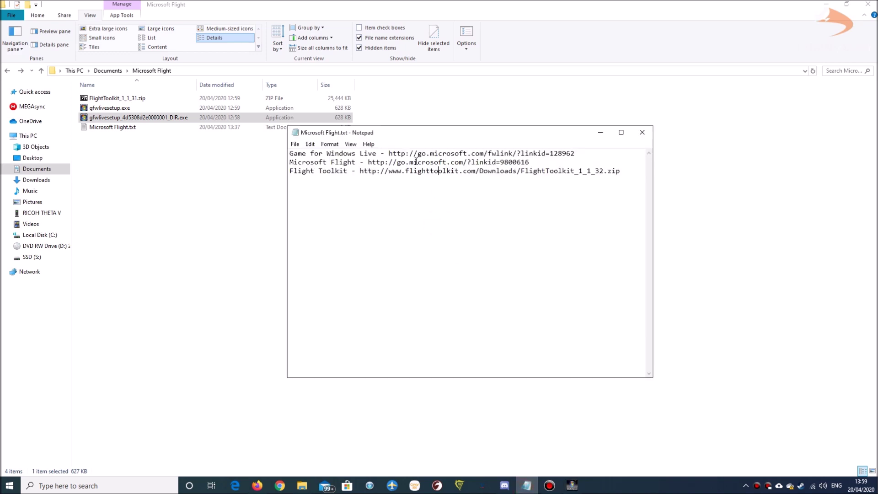
{"action": "left_click_drag", "start_coordinate": [397, 162], "coordinate": [467, 162]}
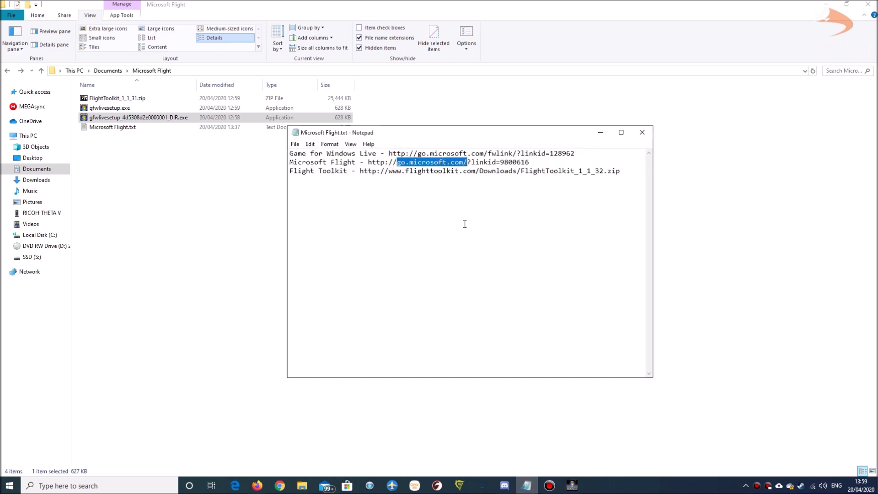
{"action": "left_click", "coordinate": [628, 206]}
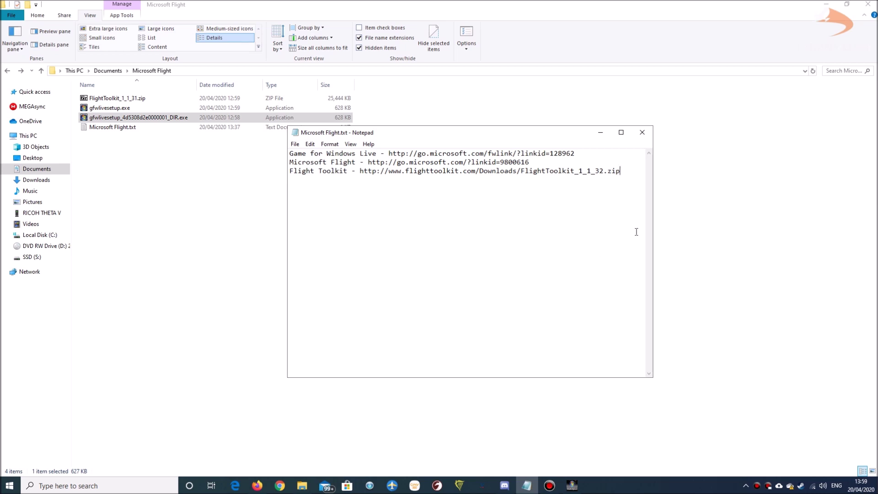
- Return to the Microsoft Flight installer and, once installation finishes, close it without playing the game
{"action": "left_click", "coordinate": [571, 484]}
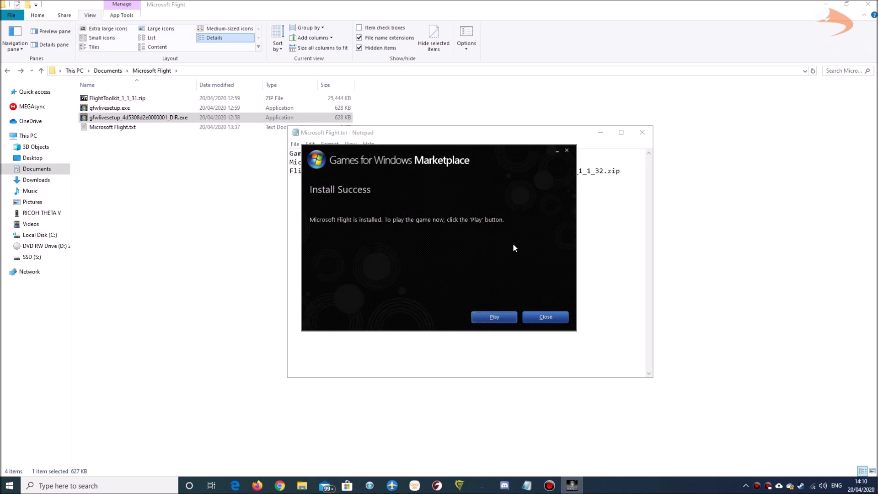
{"action": "left_click", "coordinate": [546, 320]}
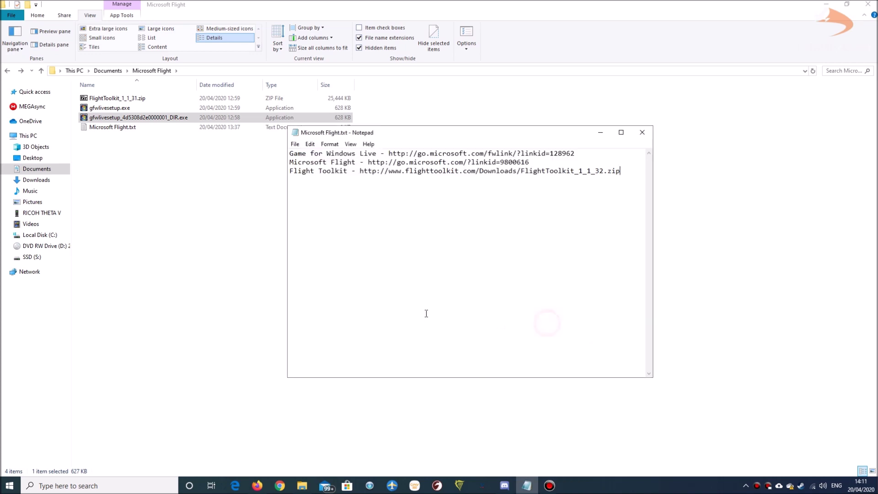
- Extract FlightToolkit_1_1_31.zip with 7-Zip directly into the current Microsoft Flight folder
{"action": "left_click", "coordinate": [145, 183]}
{"action": "left_click", "coordinate": [126, 98]}
{"action": "right_click", "coordinate": [125, 100]}
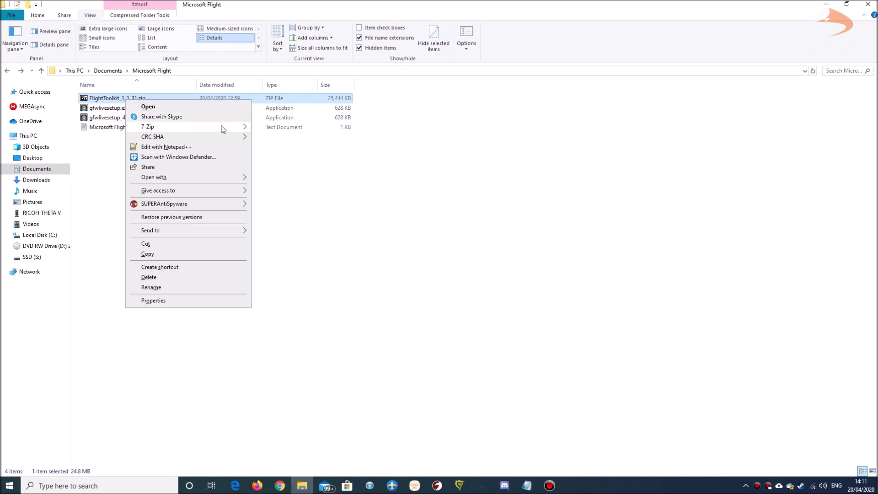
{"action": "mouse_move", "coordinate": [226, 128]}
{"action": "left_click", "coordinate": [276, 157]}
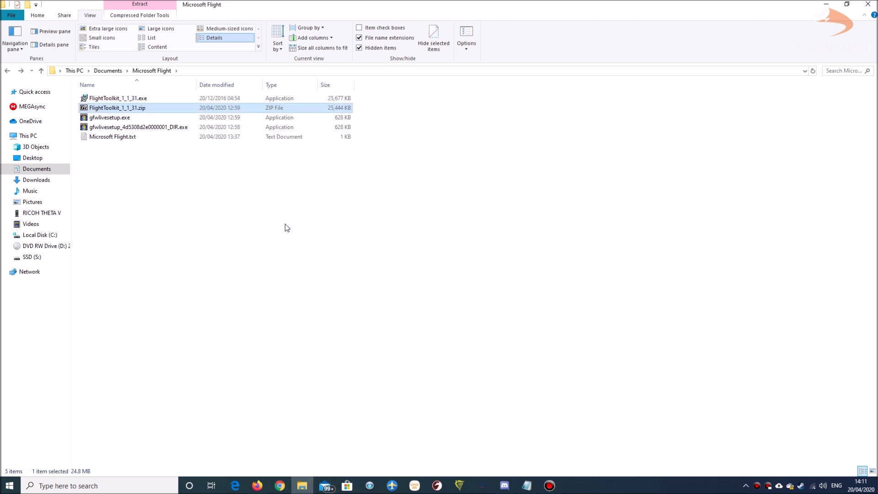
- Run FlightToolkit_1_1_31.exe, agree to the license terms and start the Flight Toolkit installation
{"action": "left_click", "coordinate": [128, 98]}
{"action": "double_click", "coordinate": [128, 99]}
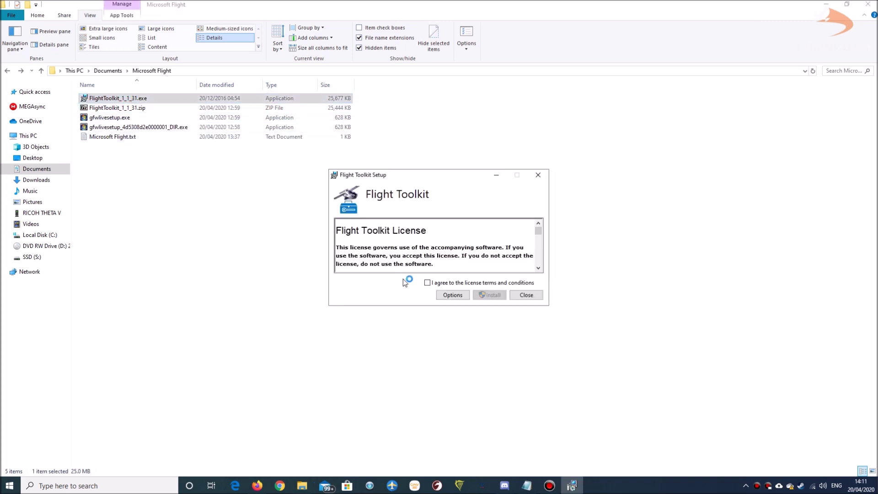
{"action": "left_click", "coordinate": [427, 283]}
{"action": "left_click", "coordinate": [481, 297]}
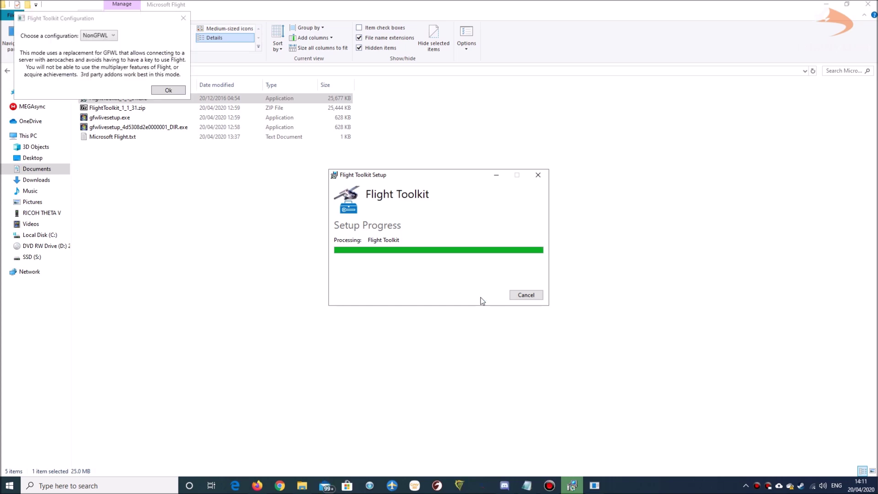
- Keep the NonGFWL configuration for Flight Toolkit, confirm it and close the completed setup
{"action": "left_click", "coordinate": [113, 37]}
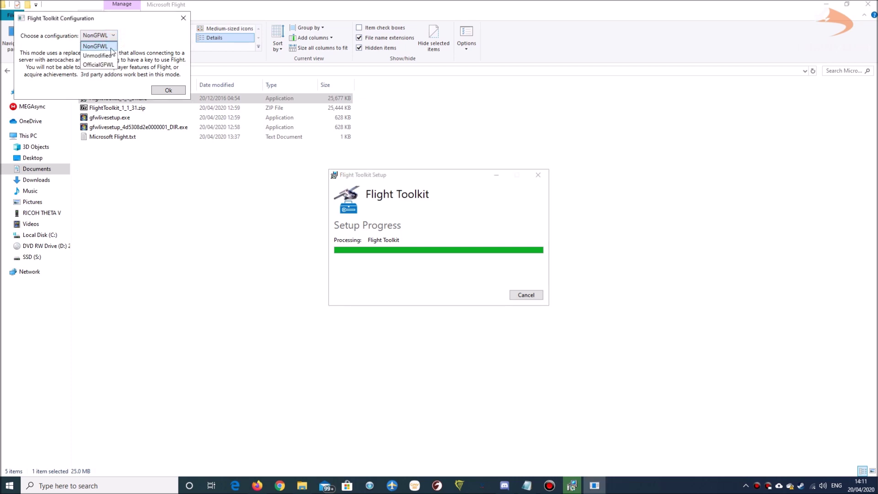
{"action": "left_click", "coordinate": [163, 91]}
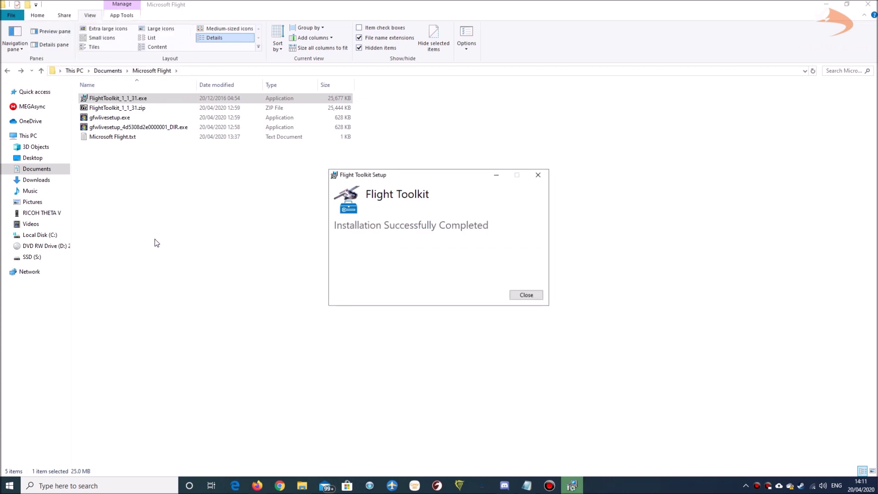
{"action": "left_click", "coordinate": [523, 295]}
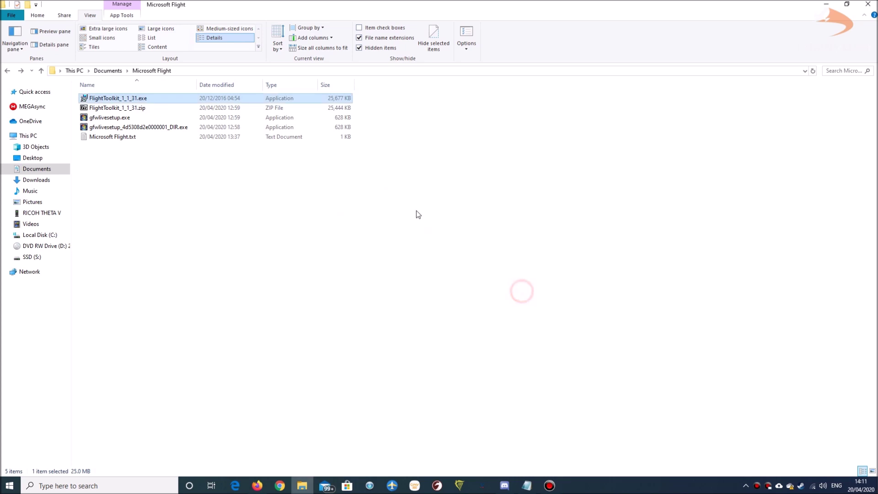
- Check the expanded list of recently added programs in Windows for a Microsoft Flight entry, then close the list
{"action": "left_click", "coordinate": [309, 209]}
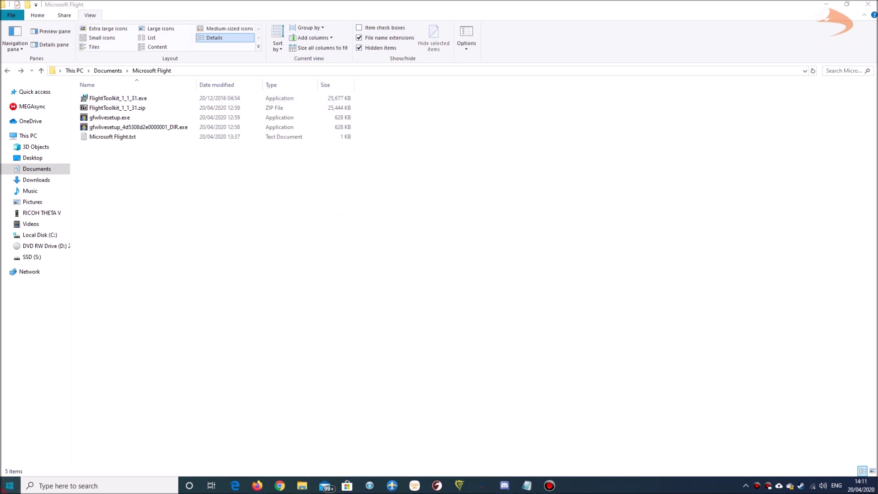
{"action": "left_click", "coordinate": [9, 486]}
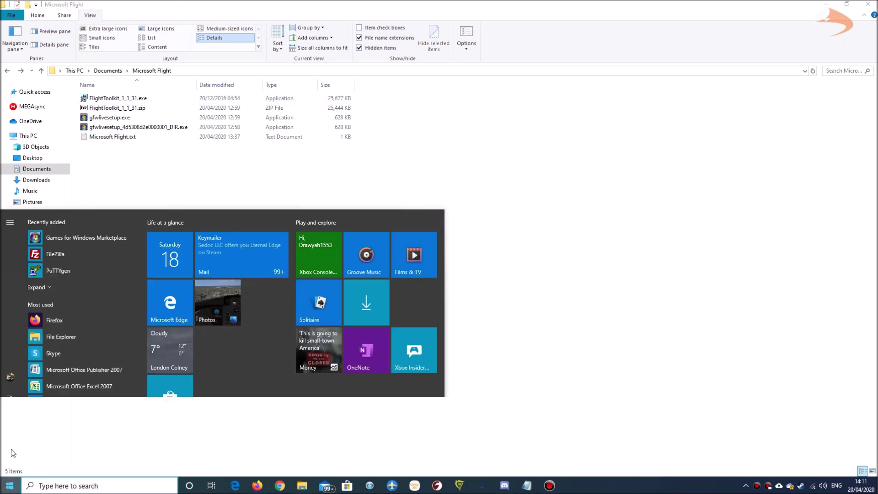
{"action": "left_click", "coordinate": [78, 283]}
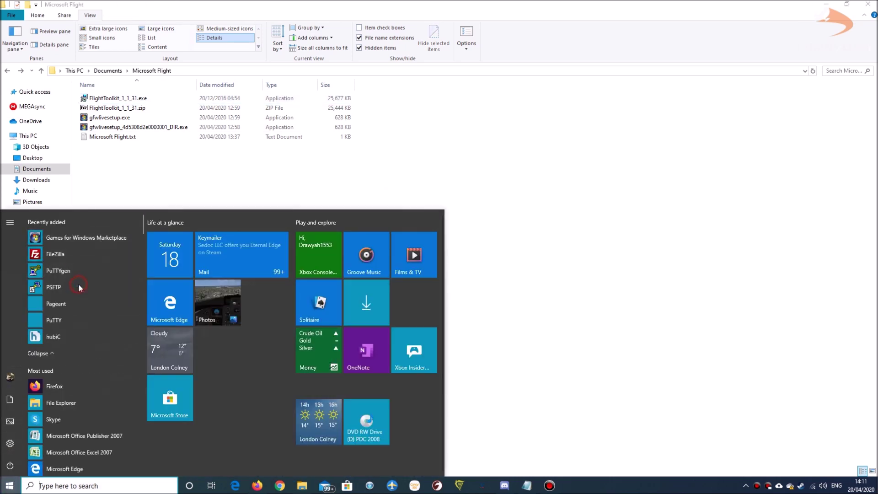
{"action": "left_click", "coordinate": [502, 159]}
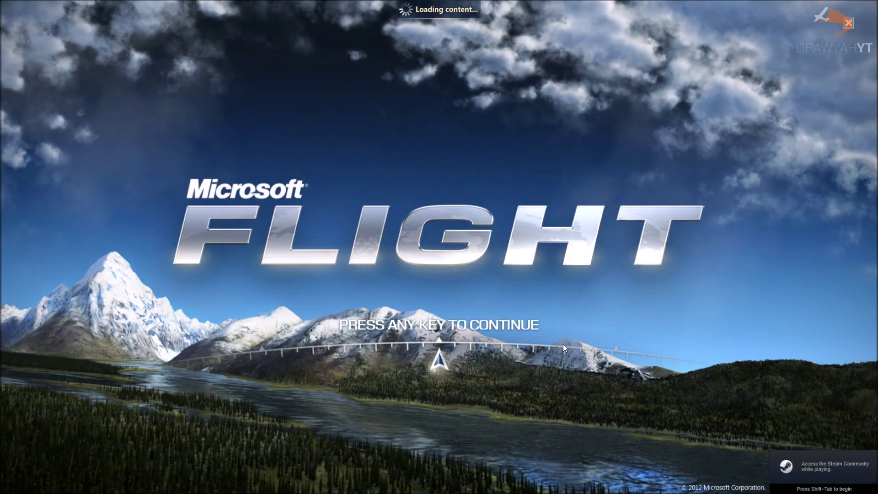
- Continue past the Microsoft Flight title screen into play and select the Beechcraft Baron 58 (Deluxe) in the hangar
{"action": "left_click", "coordinate": [563, 372]}
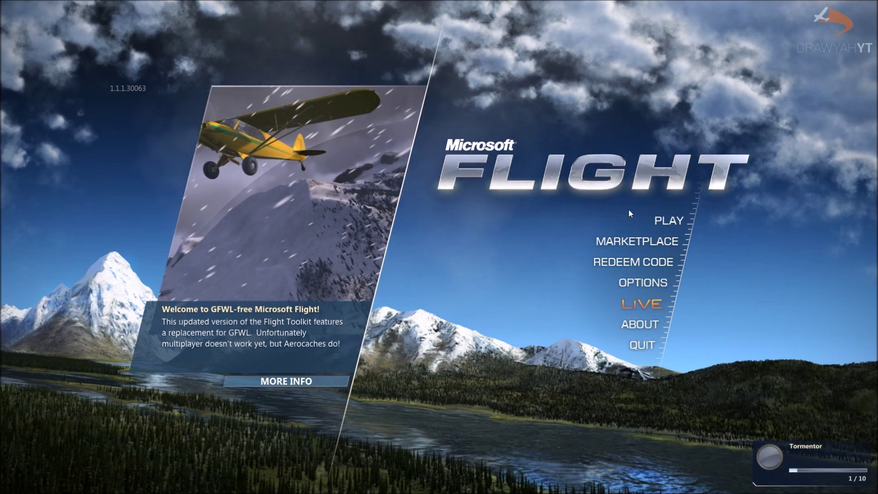
{"action": "left_click", "coordinate": [668, 221]}
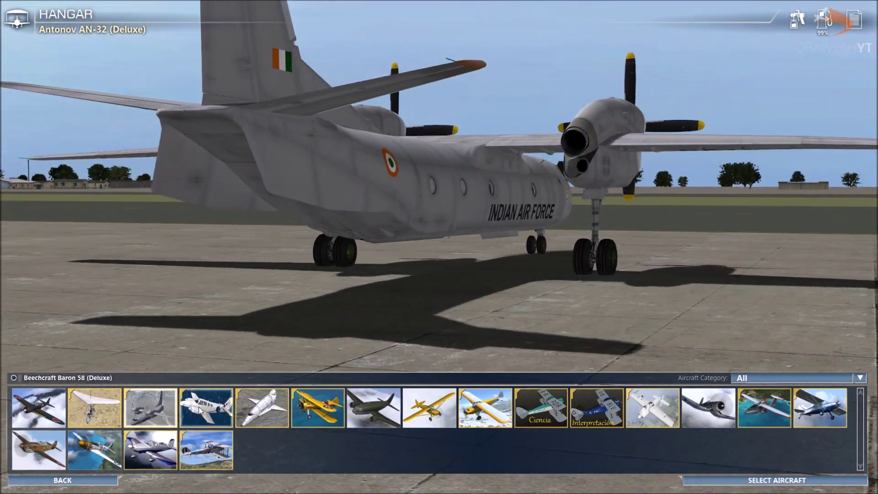
{"action": "left_click", "coordinate": [200, 410]}
{"action": "left_click", "coordinate": [776, 483]}
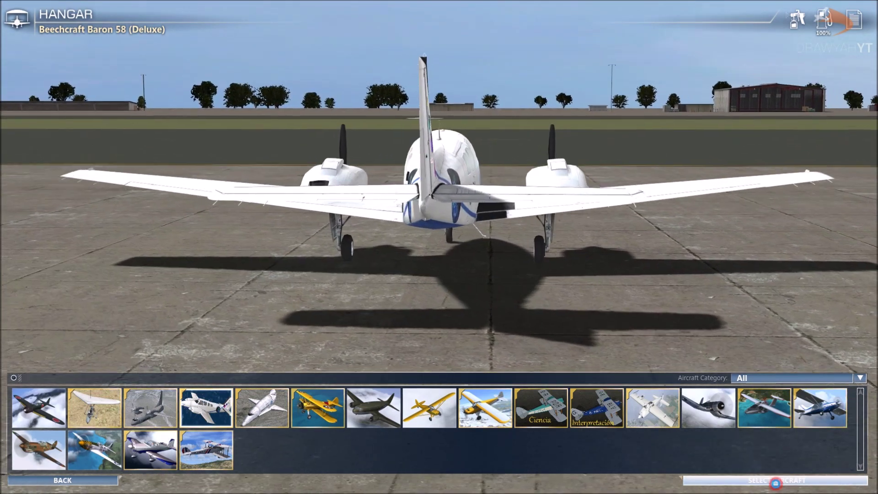
- Choose runway 21 at Lanai Airport (PHNY) on the Hawaii map and start the flight from there
{"action": "scroll", "coordinate": [480, 309], "scroll_direction": "up", "scroll_amount": 3}
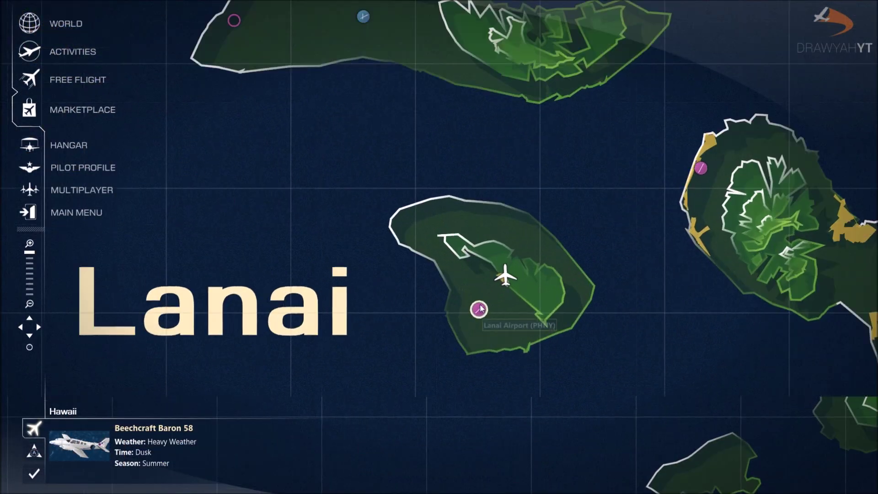
{"action": "left_click", "coordinate": [480, 310]}
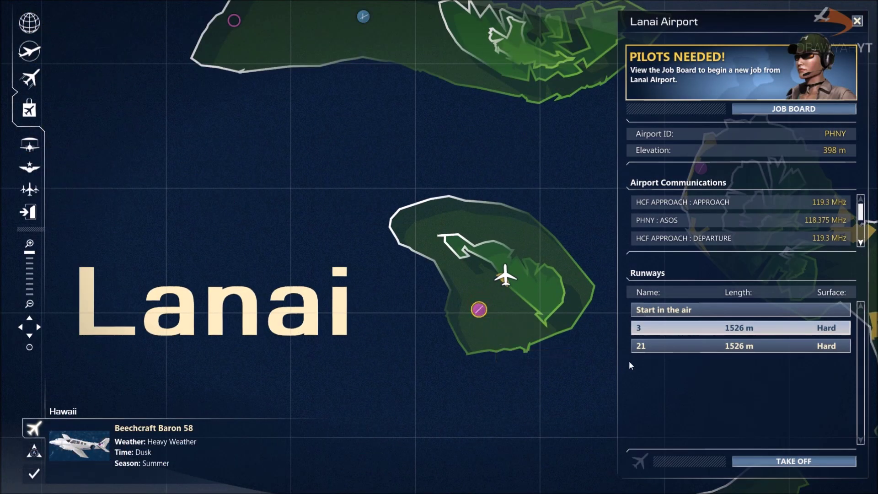
{"action": "left_click", "coordinate": [655, 351]}
{"action": "left_click", "coordinate": [798, 464]}
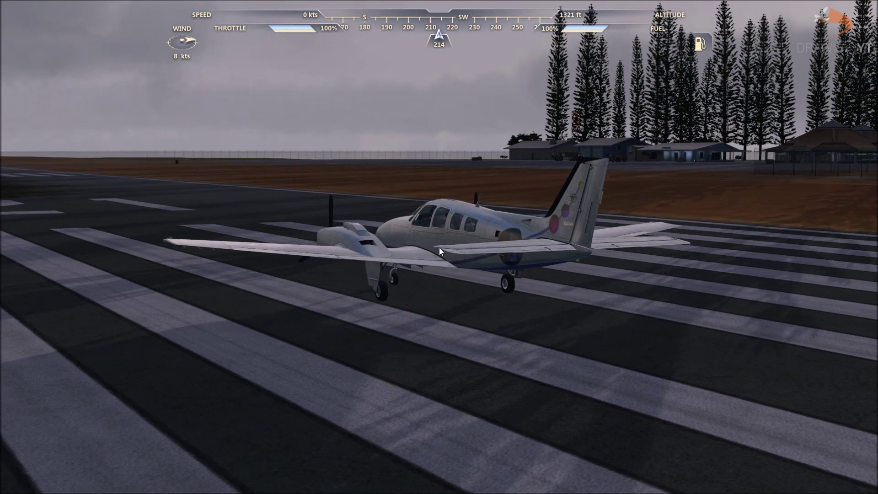
- Change to the First Person camera and walk up to the parked aircraft to examine it from outside
{"action": "key", "text": "c"}
{"action": "key", "text": "w"}
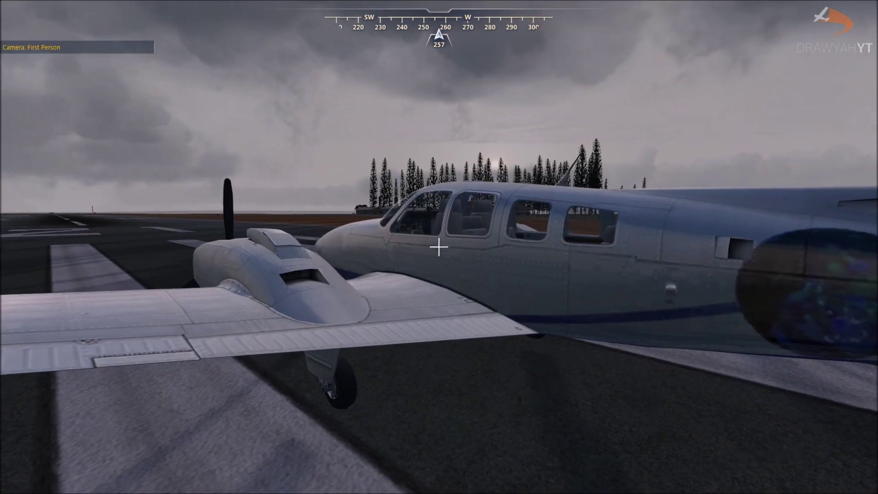
{"action": "key", "text": "w"}
- Cycle the camera through the Free Look, Chase View, Flyby, Top-Down and Right Wheel views to the Cockpit view
{"action": "key", "text": "c"}
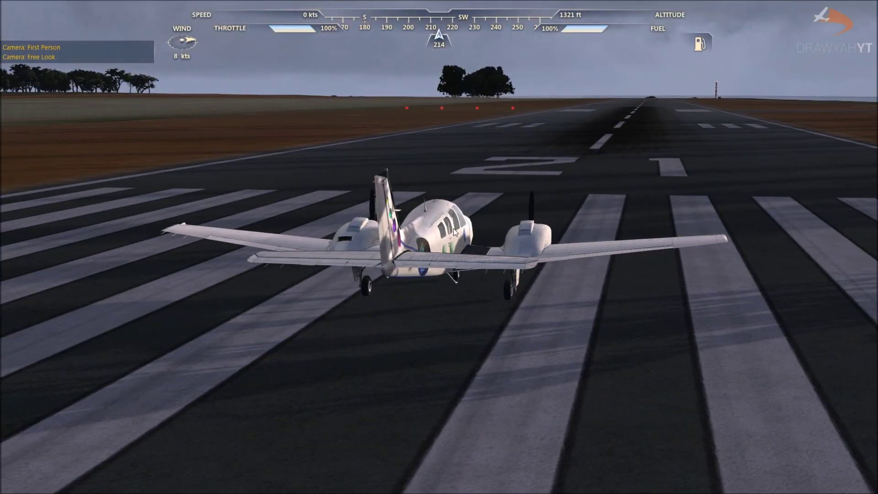
{"action": "key", "text": "c"}
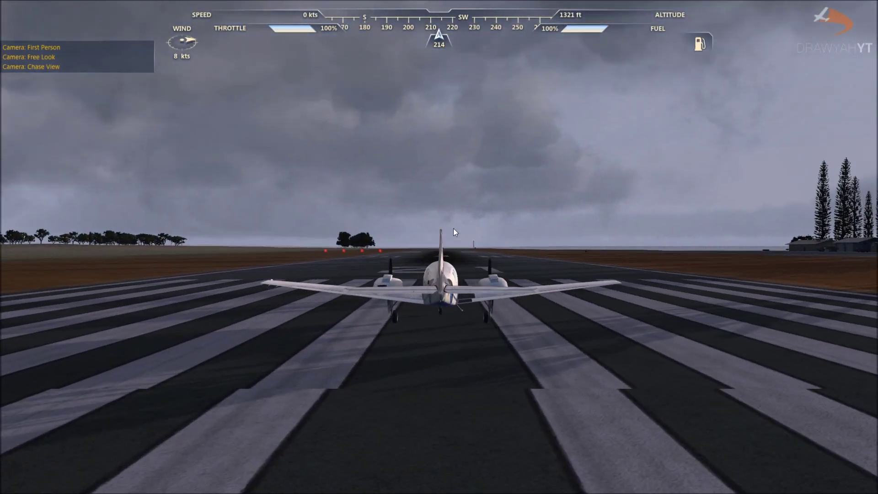
{"action": "key", "text": "c"}
{"action": "key", "text": "c"}
{"action": "key", "text": "c"}
{"action": "key", "text": "c"}
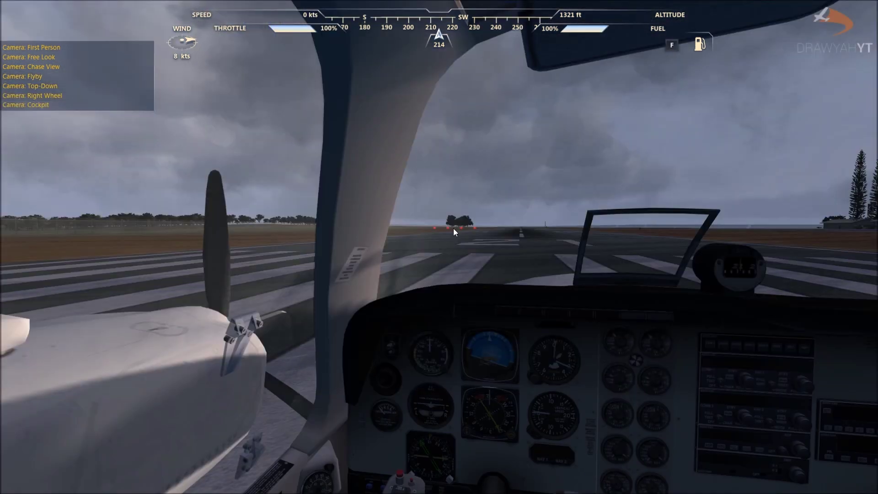
- Switch on both alternators and the battery on the cockpit's lower switch panel
{"action": "left_click_drag", "start_coordinate": [454, 232], "coordinate": [439, 256]}
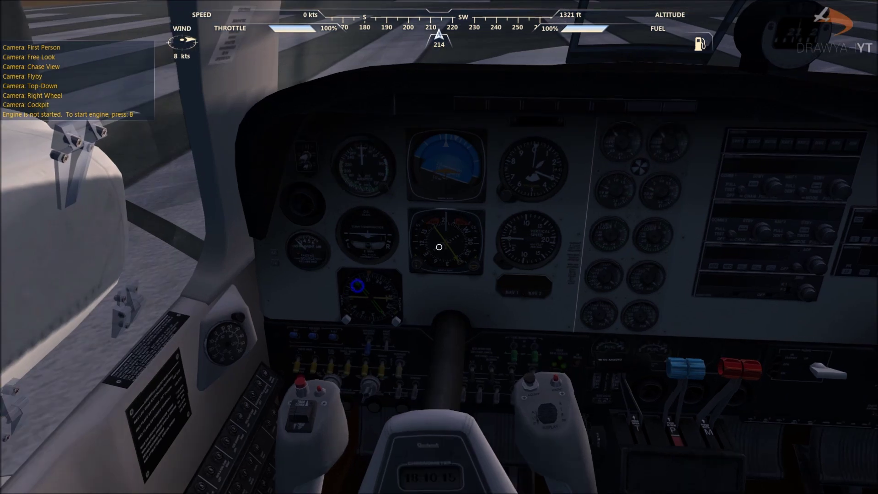
{"action": "scroll", "coordinate": [394, 294], "scroll_direction": "up", "scroll_amount": 5}
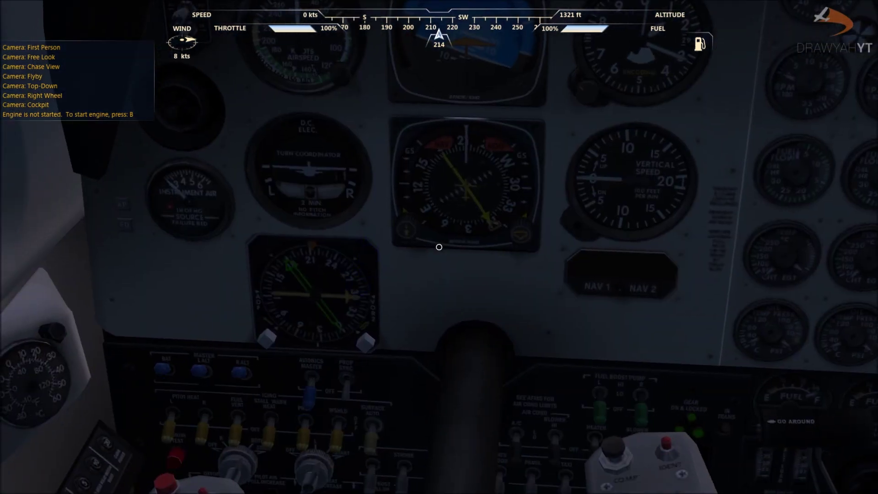
{"action": "left_click_drag", "start_coordinate": [439, 247], "coordinate": [136, 422]}
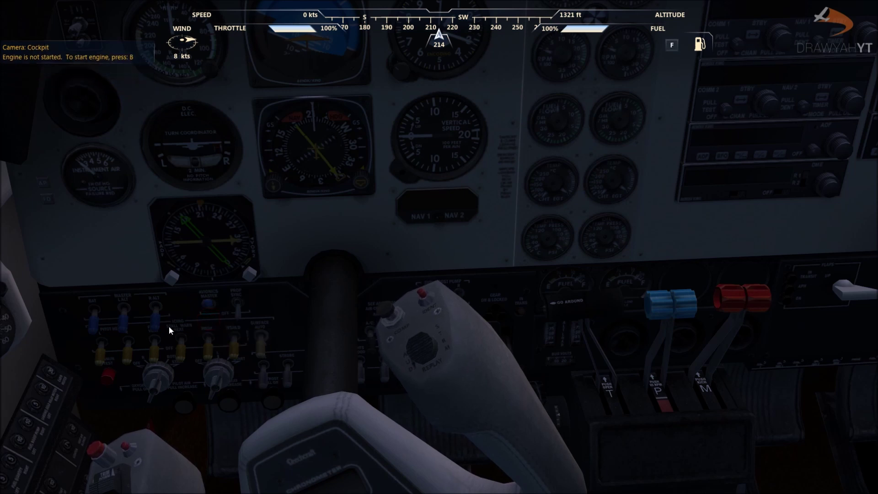
{"action": "left_click", "coordinate": [122, 330]}
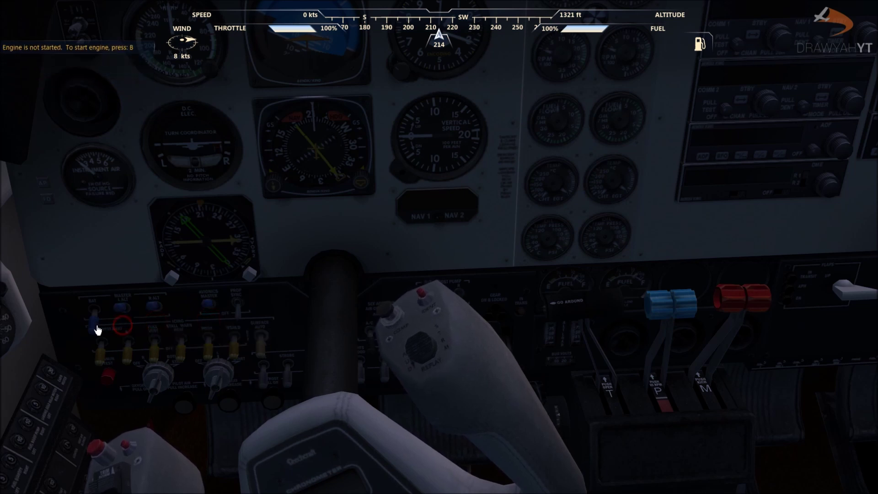
{"action": "left_click", "coordinate": [94, 325]}
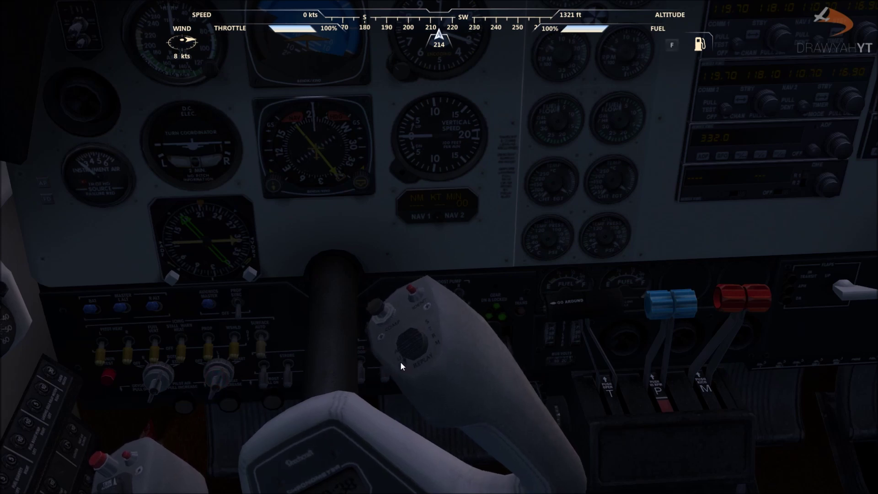
- Cut the throttle to 0% and release the parking brake so the aircraft can roll on the runway
{"action": "scroll", "coordinate": [389, 282], "scroll_direction": "down", "scroll_amount": 10}
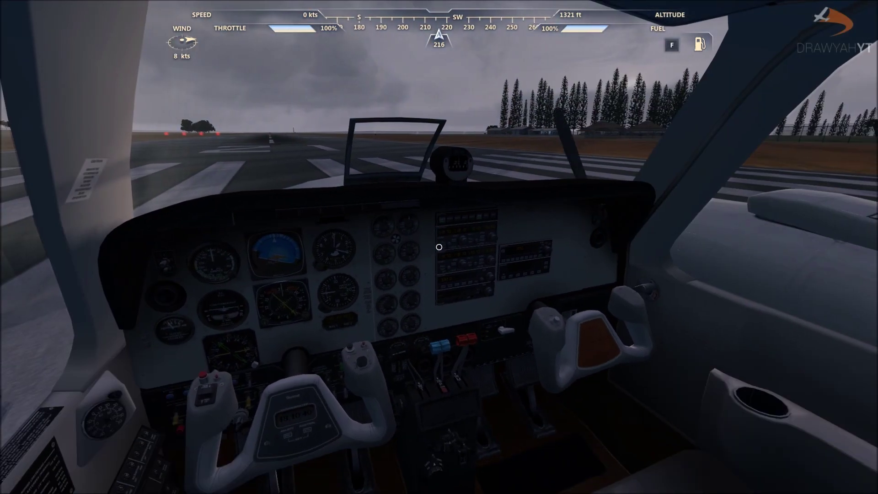
{"action": "key", "text": "F1"}
{"action": "key", "text": "period"}
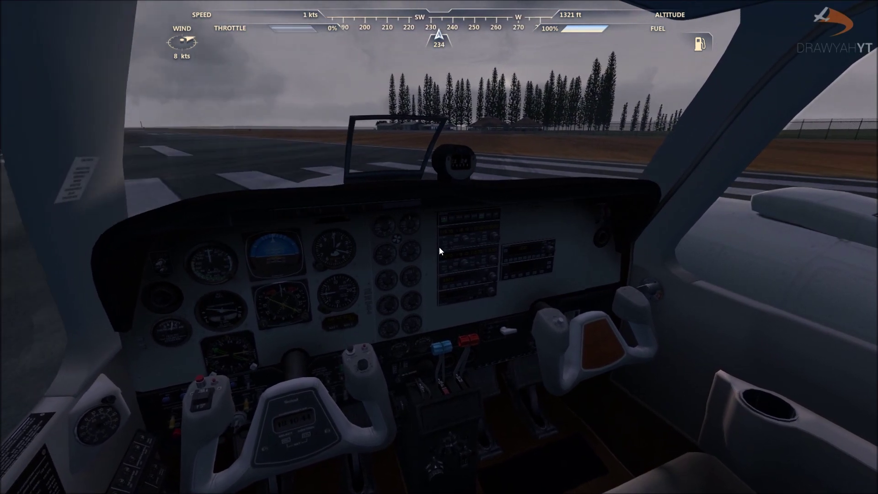
{"action": "key", "text": "ctrl+period"}
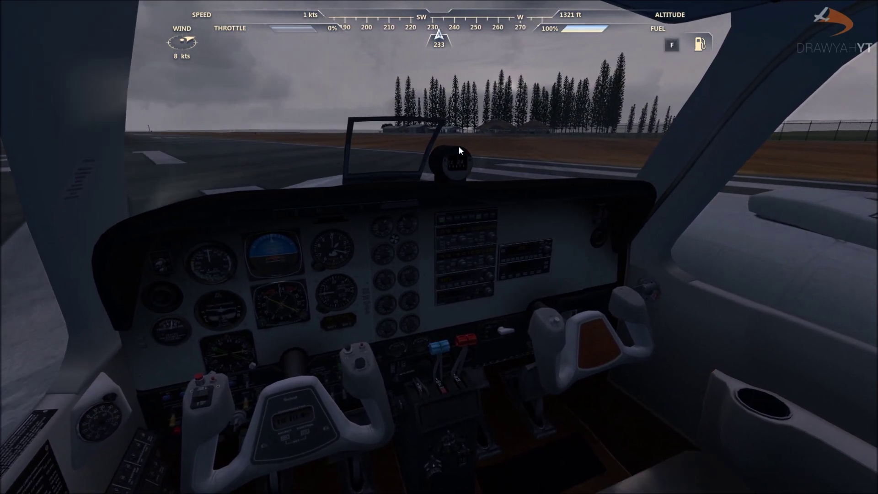
{"action": "left_click_drag", "start_coordinate": [459, 146], "coordinate": [439, 247]}
{"action": "key", "text": "ctrl+period"}
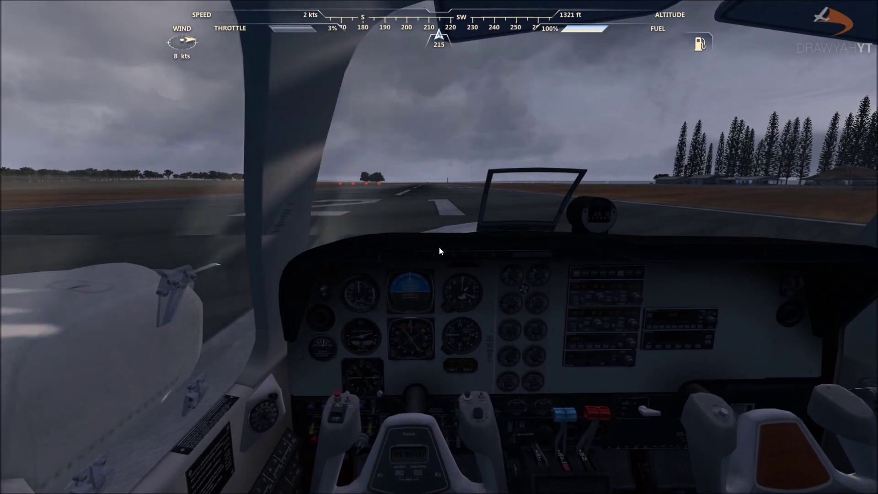
- Increase the throttle to 100% for the takeoff run and change the camera to the outside Free Look view
{"action": "key", "text": "F3"}
{"action": "key", "text": "F3"}
{"action": "key", "text": "F3"}
{"action": "key", "text": "F3"}
{"action": "key", "text": "F3"}
{"action": "key", "text": "F3"}
{"action": "key", "text": "F3"}
{"action": "key", "text": "F3"}
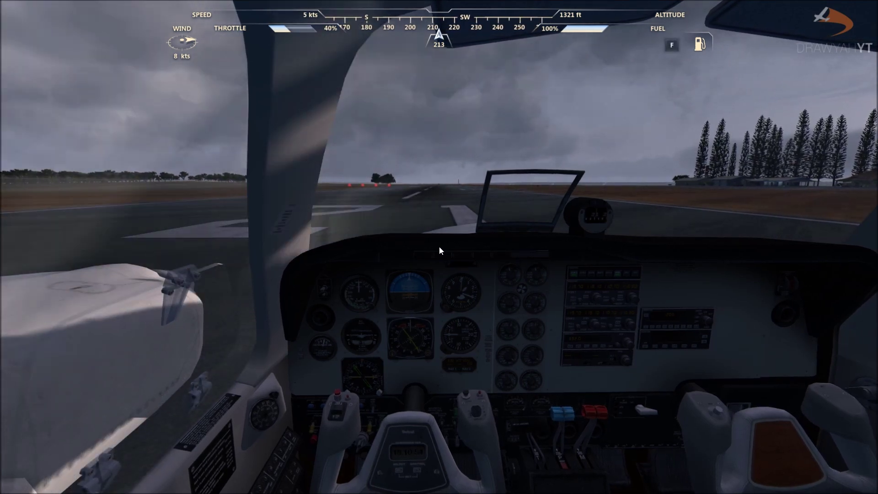
{"action": "key", "text": "F4"}
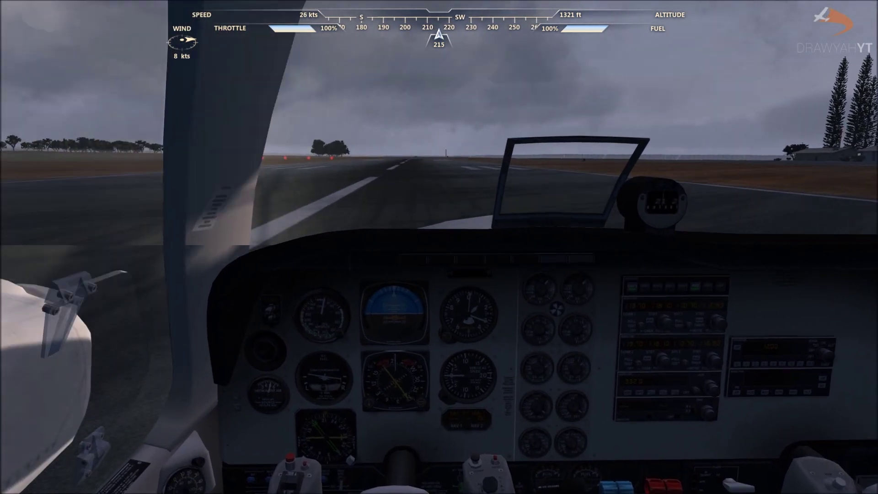
{"action": "key", "text": "a"}
{"action": "key", "text": "s"}
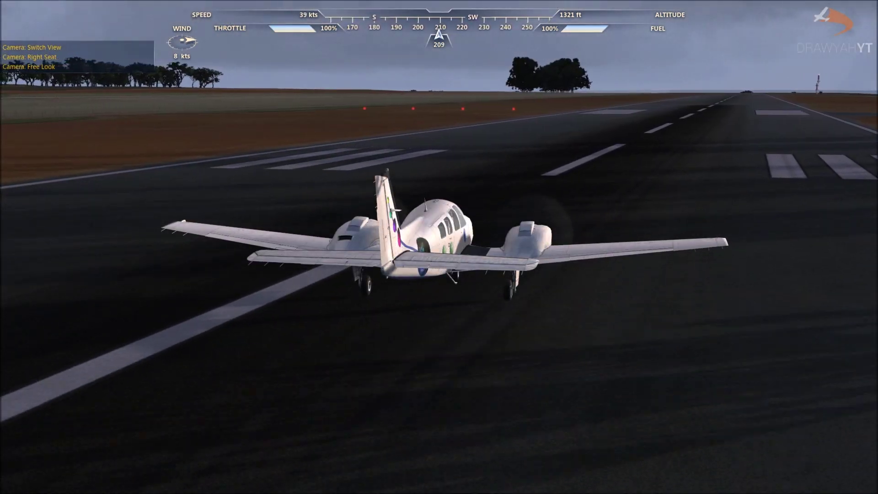